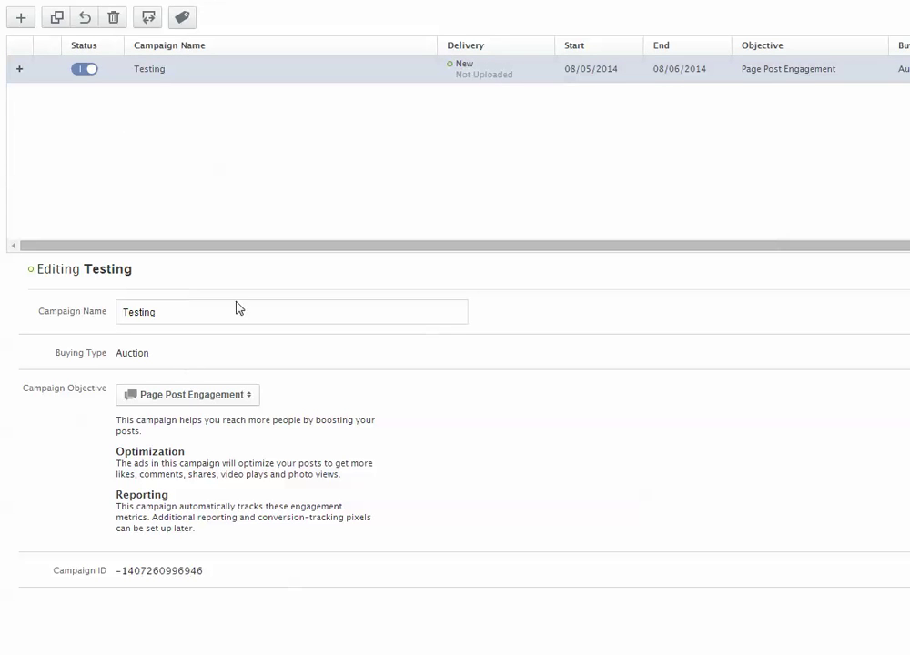
click(215, 398)
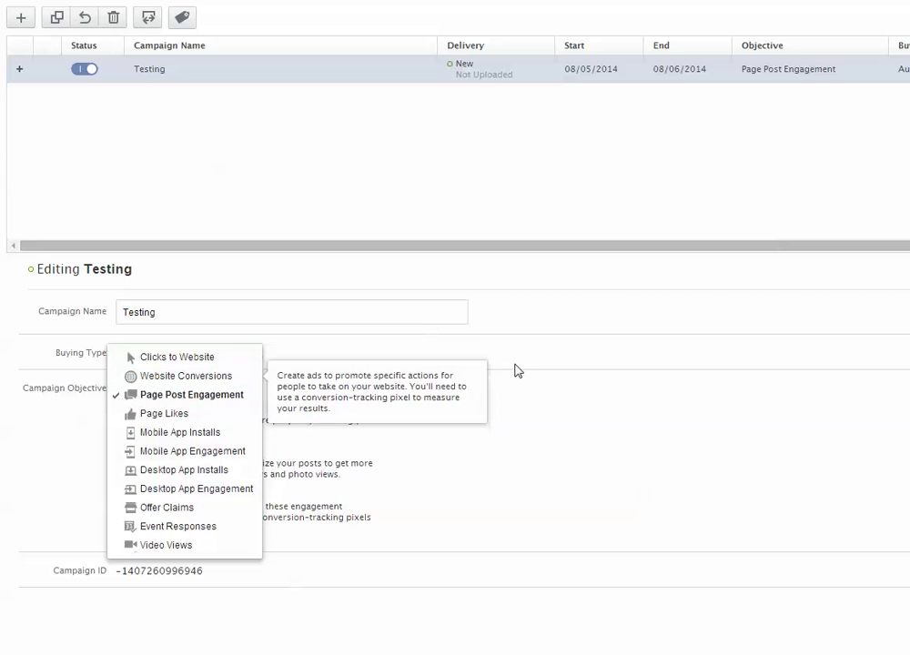
click(585, 366)
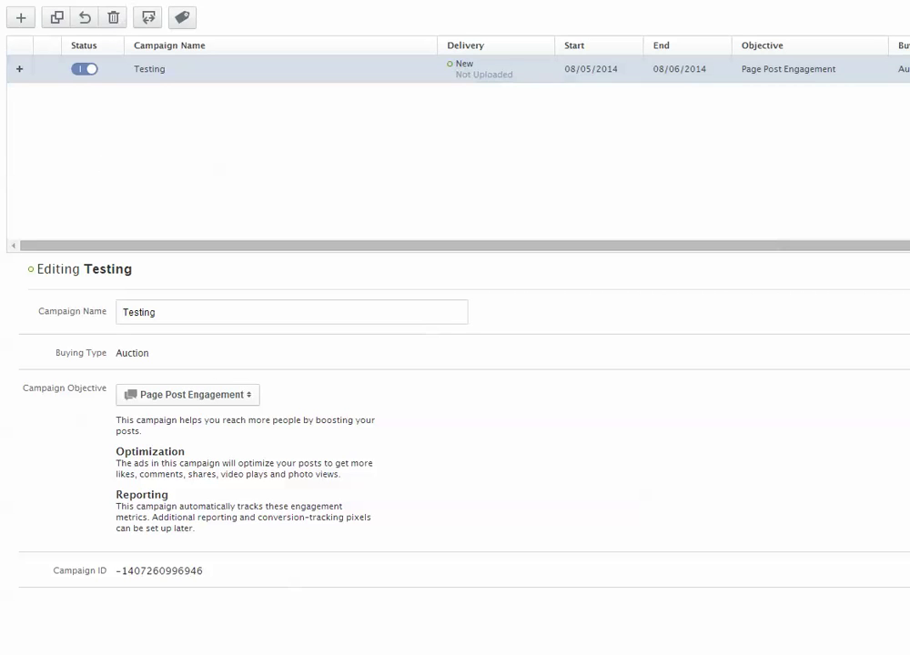
- From the Ad Sets list, create ad set 'Ad 01' under the existing Testing campaign
click(123, 2)
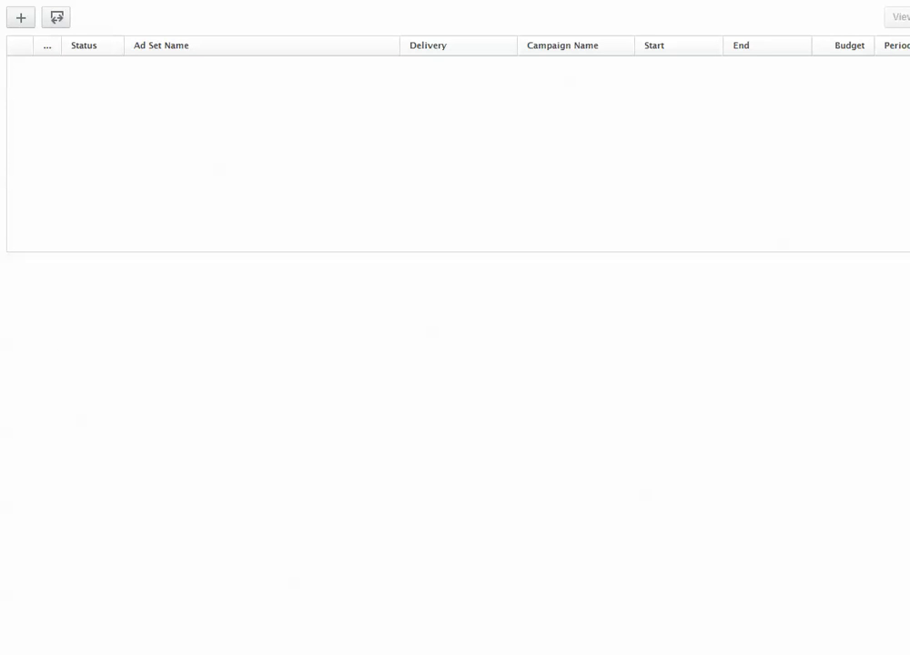
click(22, 20)
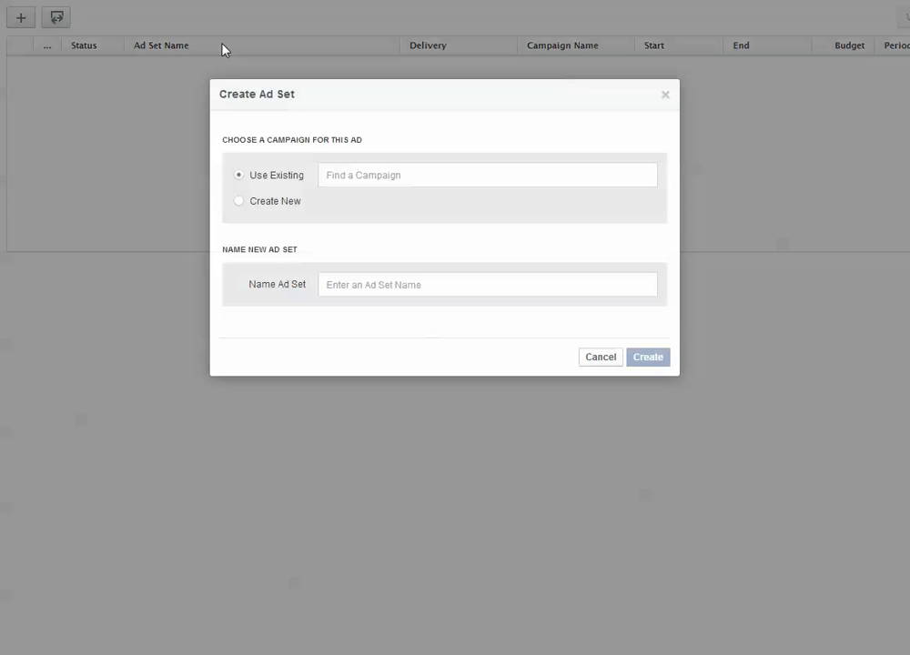
click(353, 176)
click(366, 210)
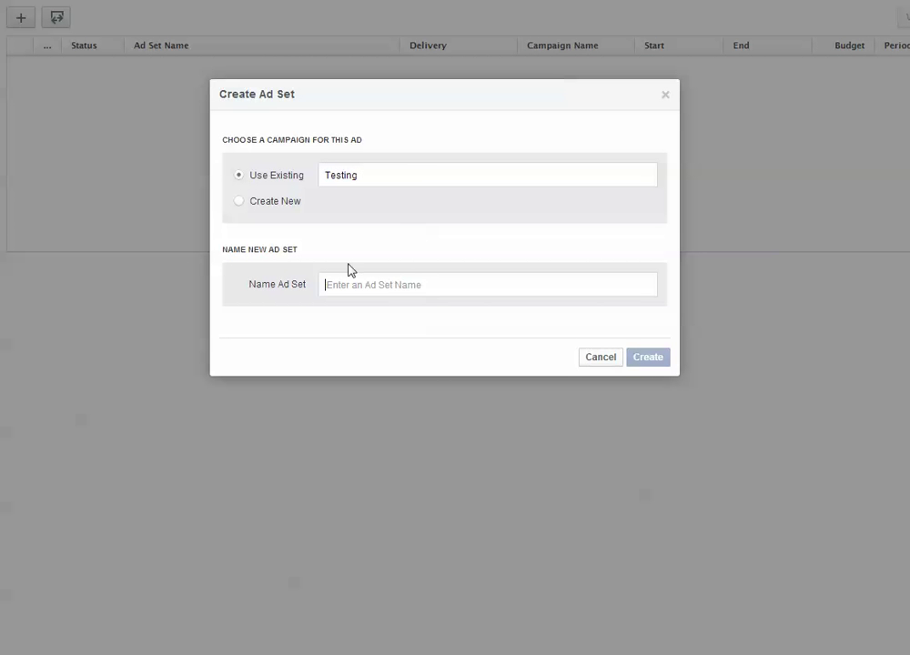
text(Ad 01)
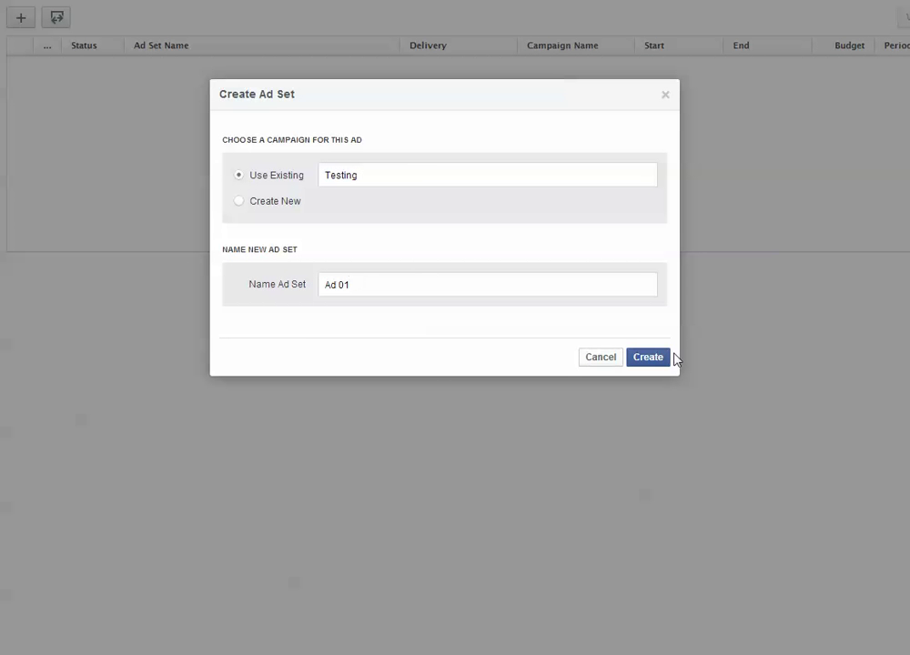
click(662, 360)
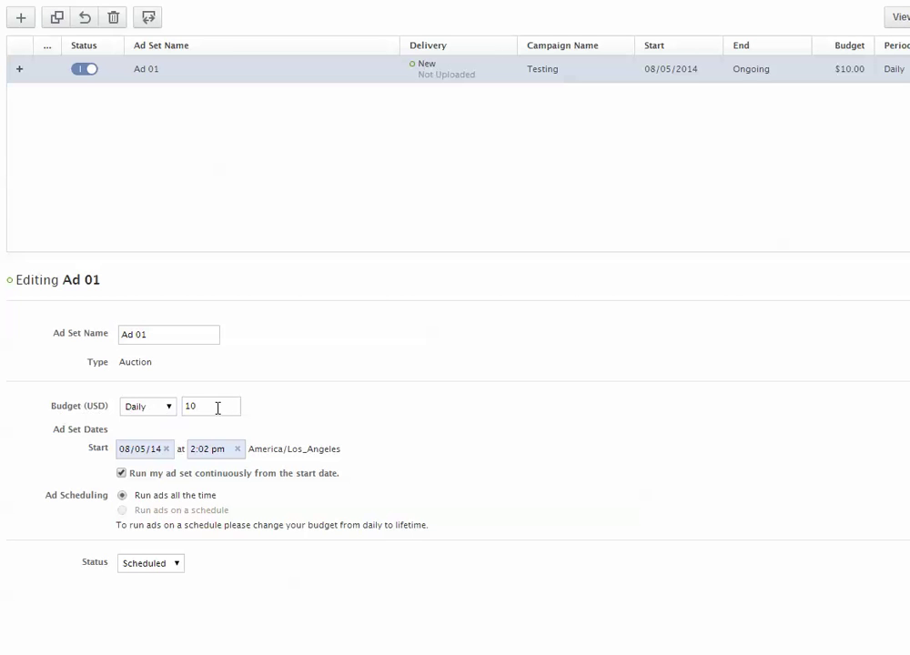
- Change Ad 01's budget from $10 Daily to a $140 Lifetime budget
double_click(184, 406)
click(153, 409)
click(141, 436)
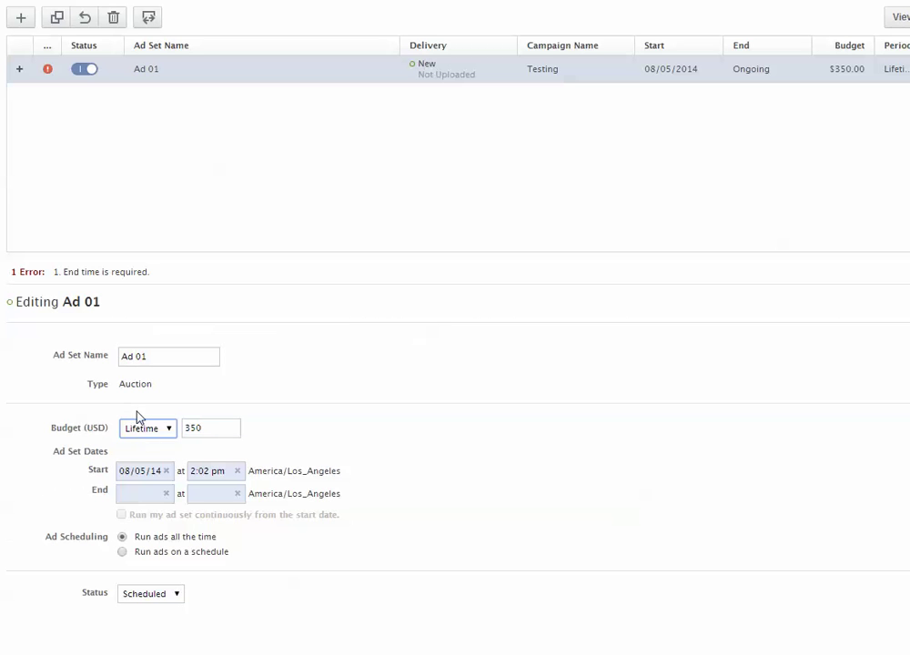
double_click(219, 434)
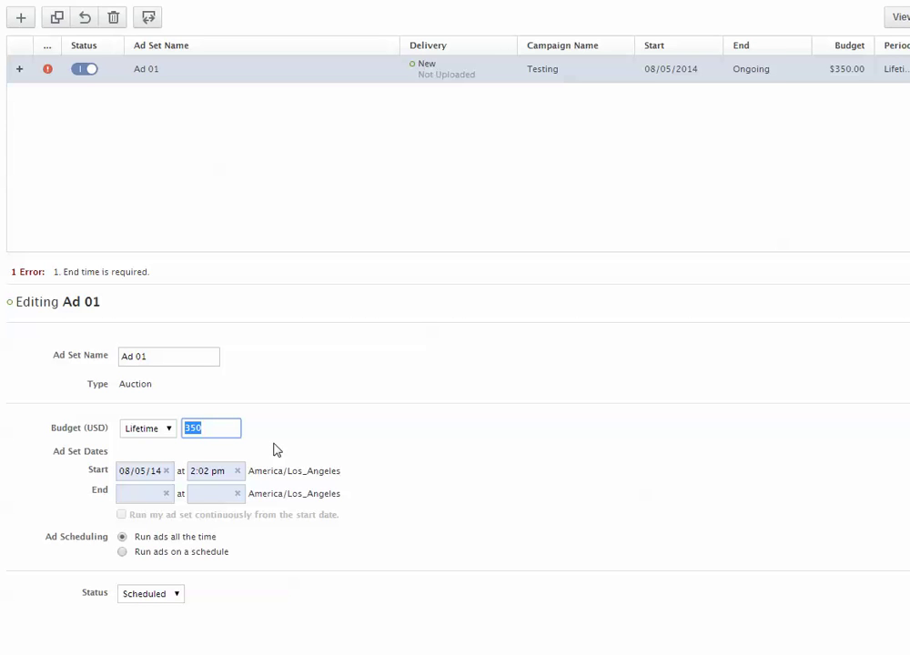
text(140)
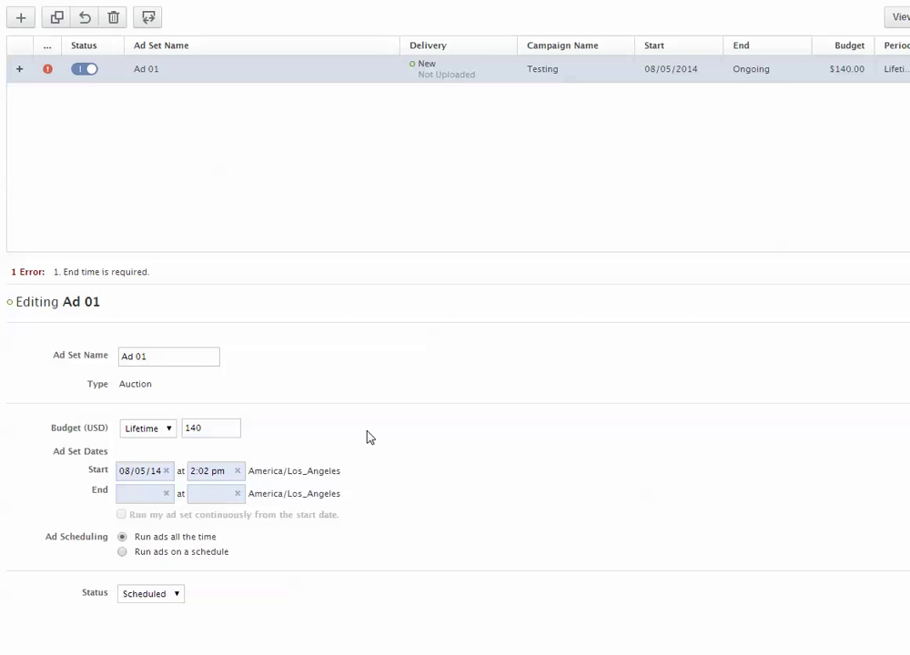
- Set Ad 01's end date to 08/12/14 with an 11:00pm end time
click(146, 493)
text(8/12)
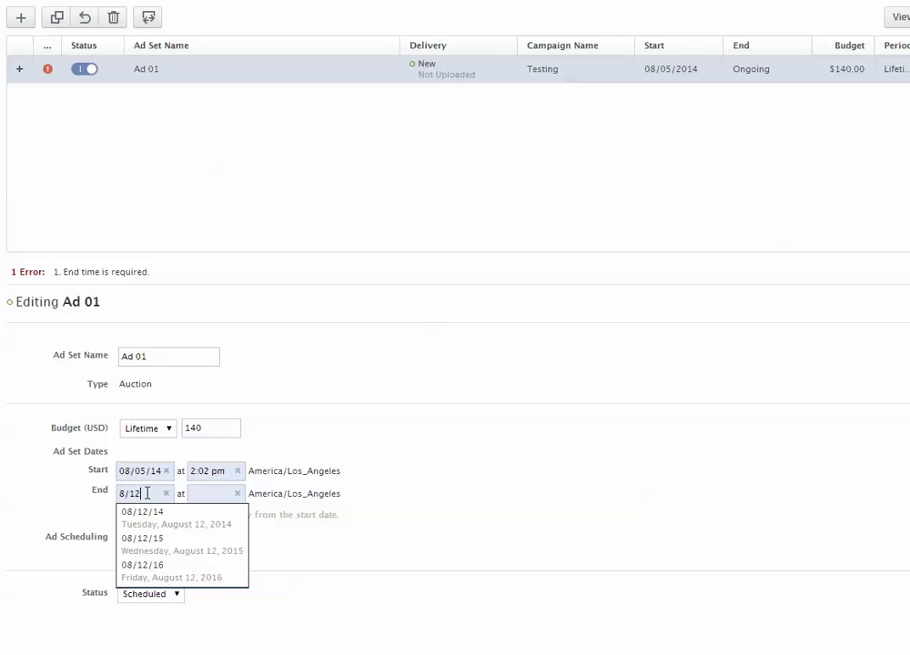
click(151, 517)
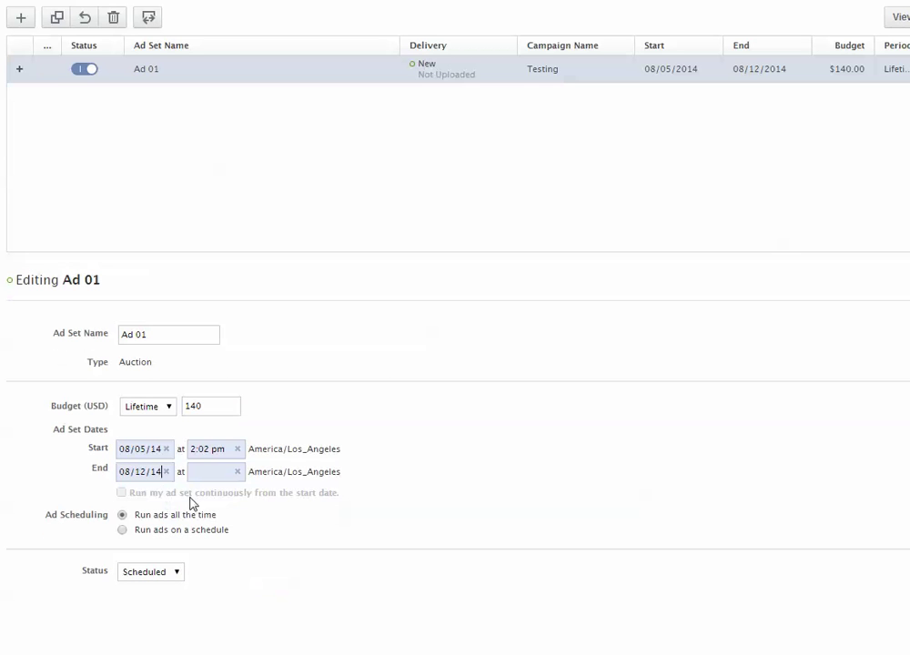
click(197, 472)
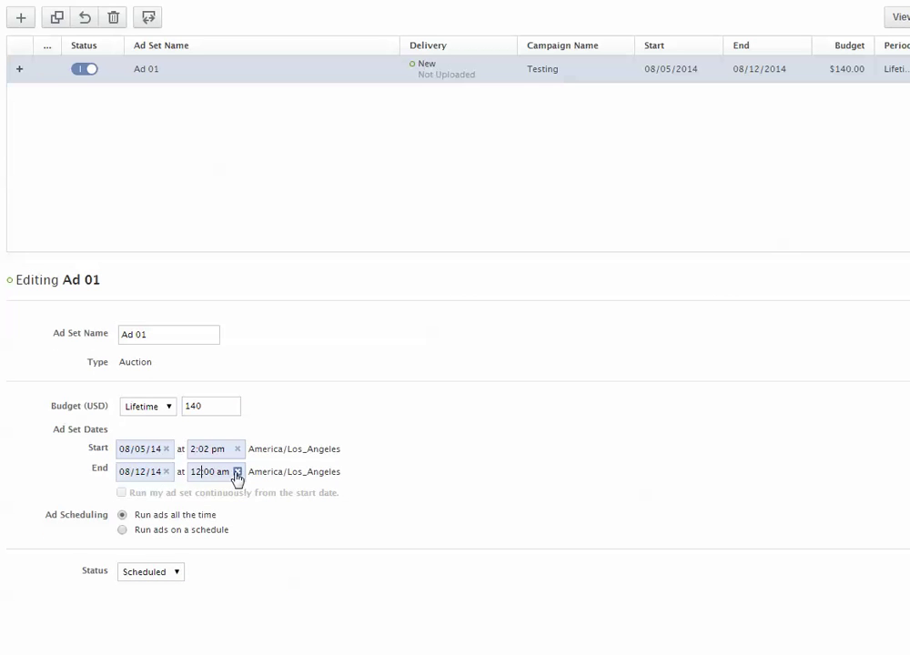
click(236, 472)
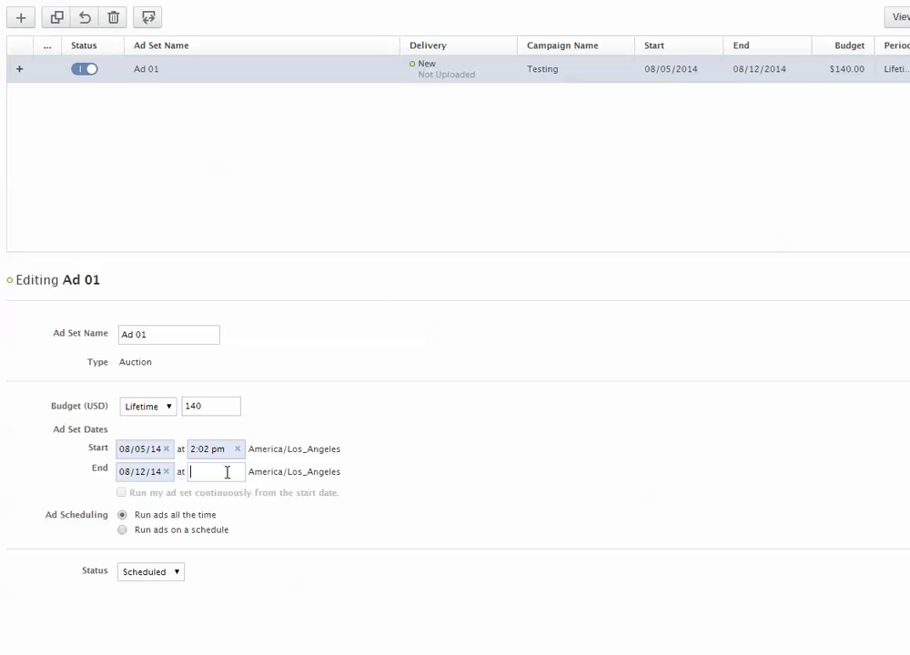
text(11)
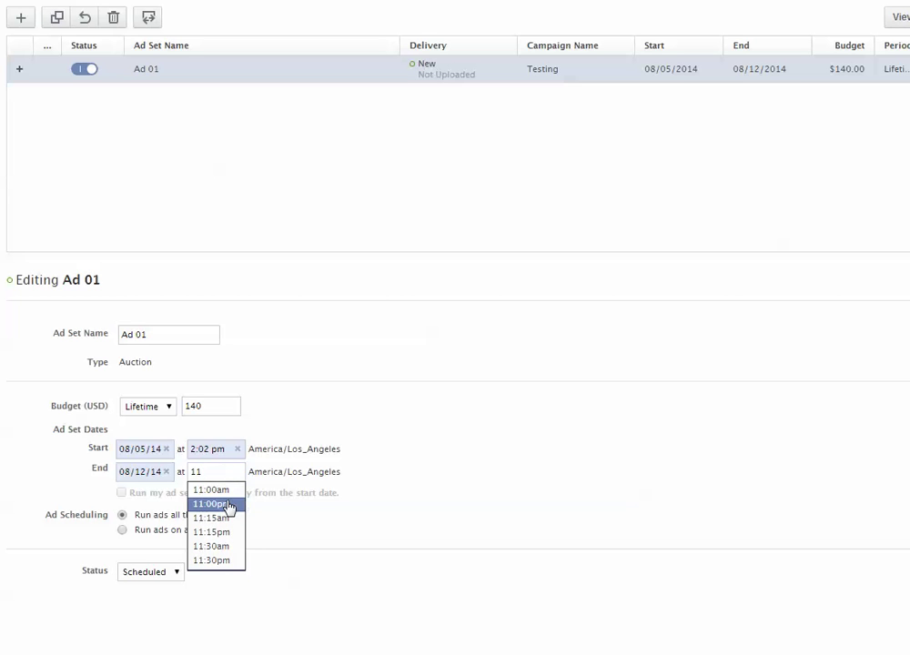
click(228, 507)
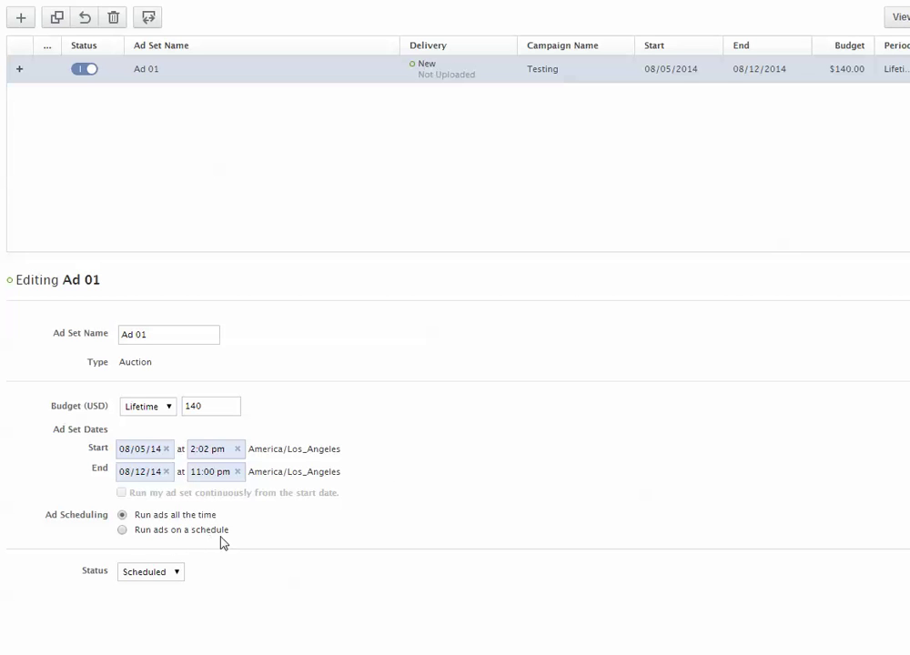
- Reset the start time to 12:00 am and choose 'Run ads on a schedule'
click(237, 449)
click(124, 530)
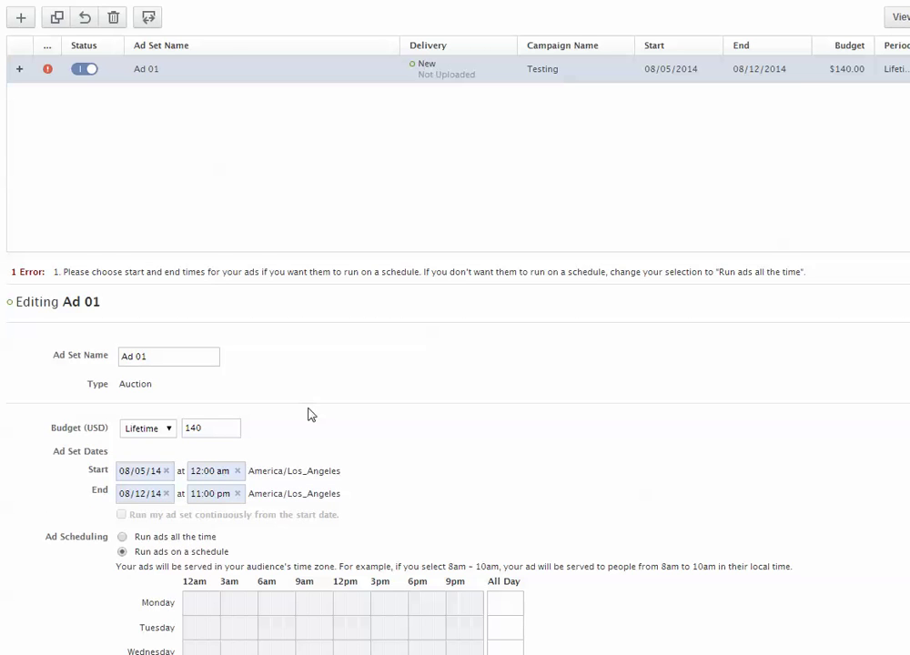
scroll(308, 414, down, 1)
scroll(318, 391, down, 2)
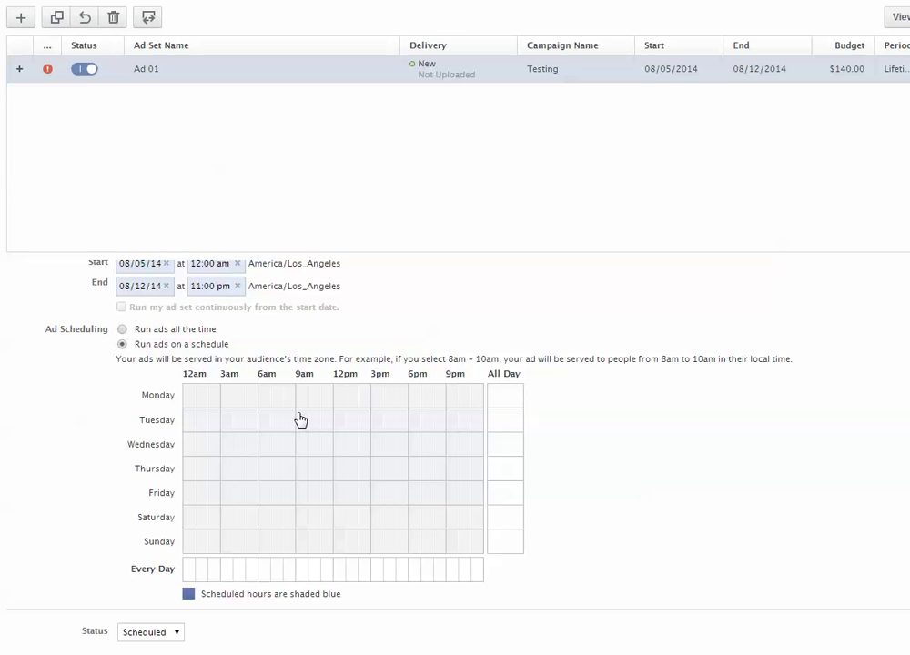
- Shade Monday 9am–9pm and hour blocks for Tuesday to Thursday, leaving Tuesday's All Day off
drag(303, 396, 438, 403)
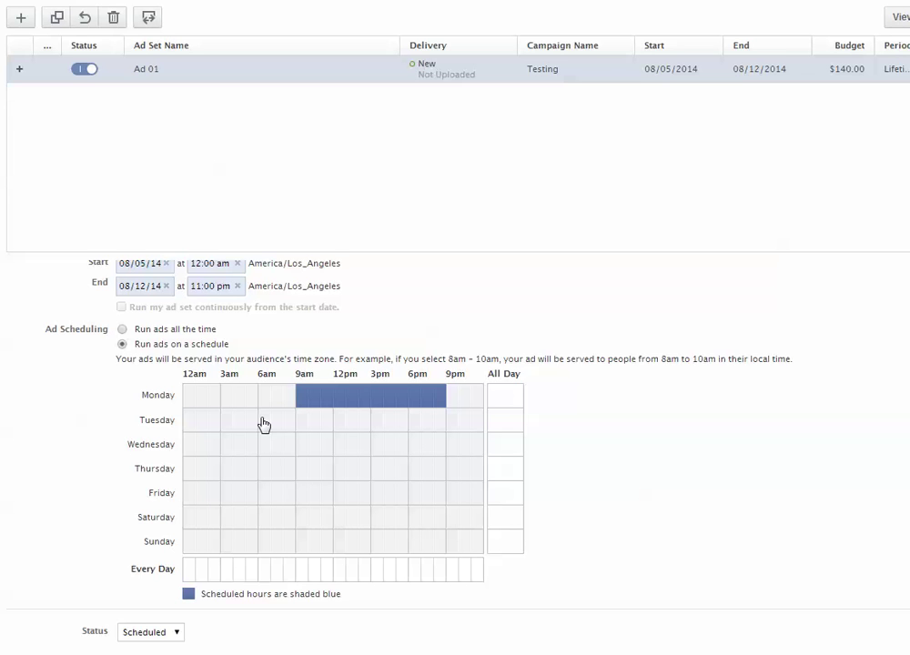
drag(263, 425, 406, 429)
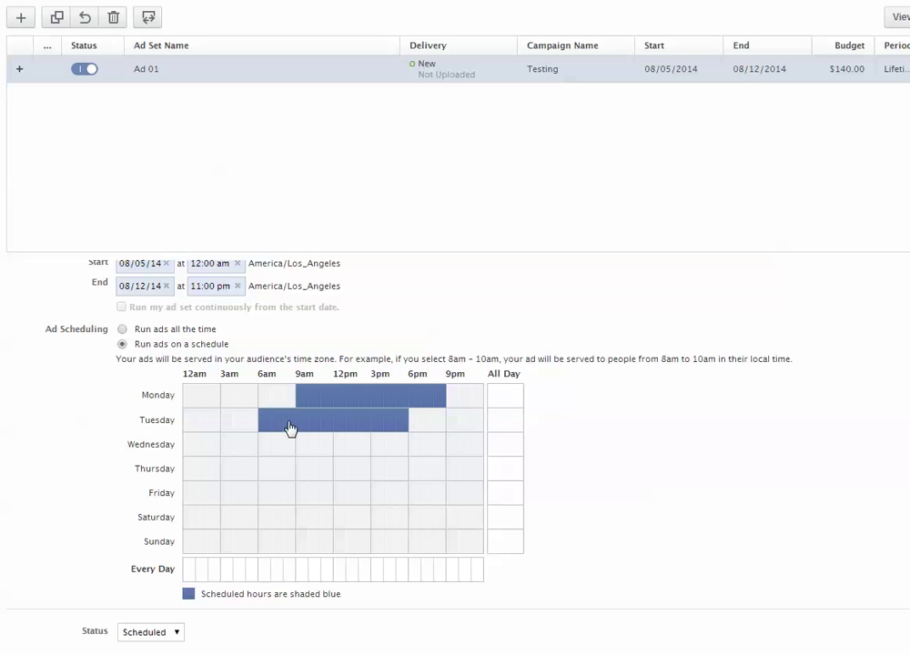
click(512, 426)
click(513, 425)
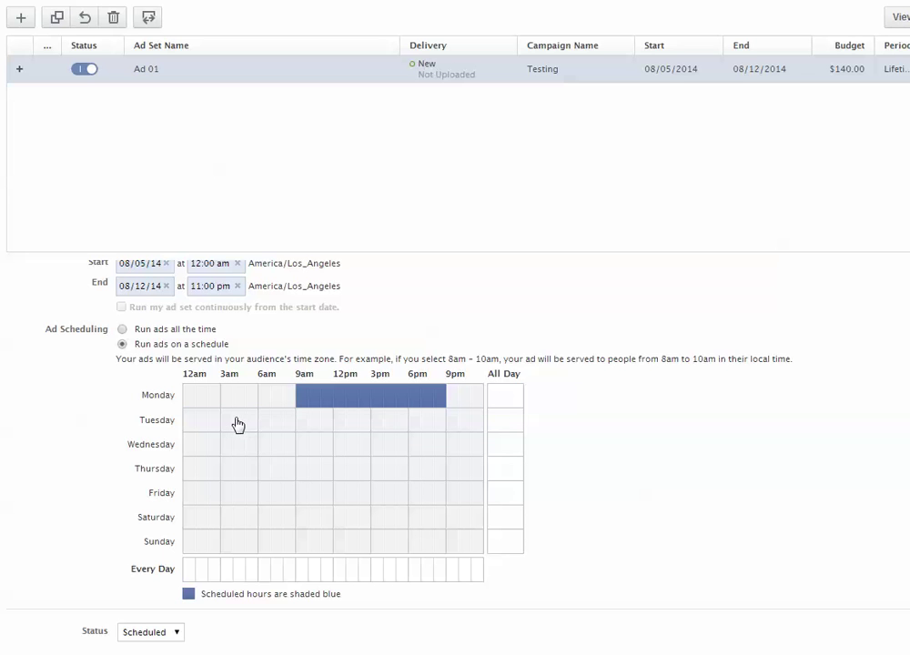
mouse_move(238, 421)
mouse_down()
mouse_move(344, 420)
mouse_move(459, 445)
mouse_up()
drag(211, 469, 331, 475)
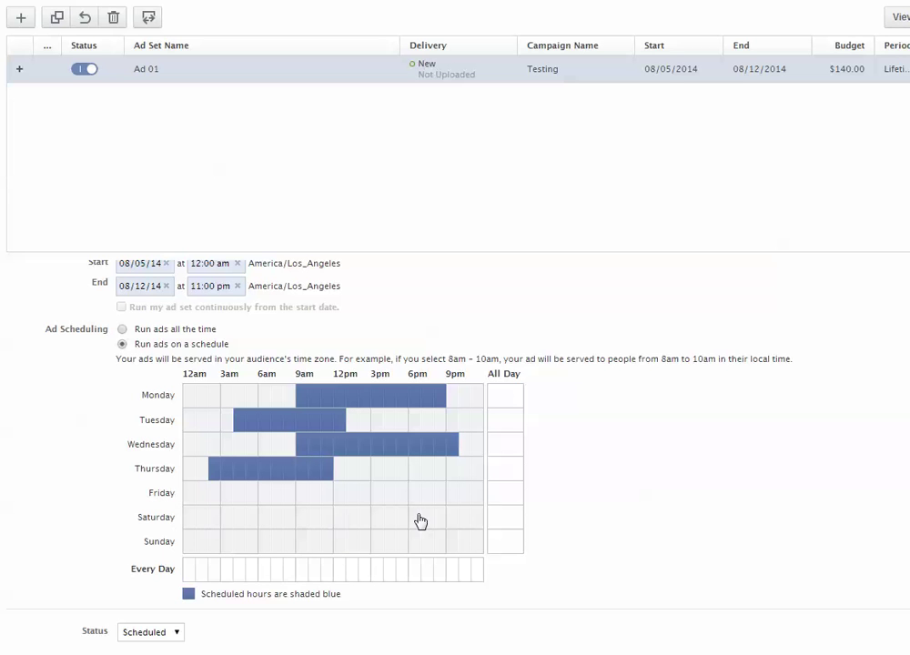
- Mark Saturday and Sunday as All Day in the schedule grid
click(499, 524)
click(500, 544)
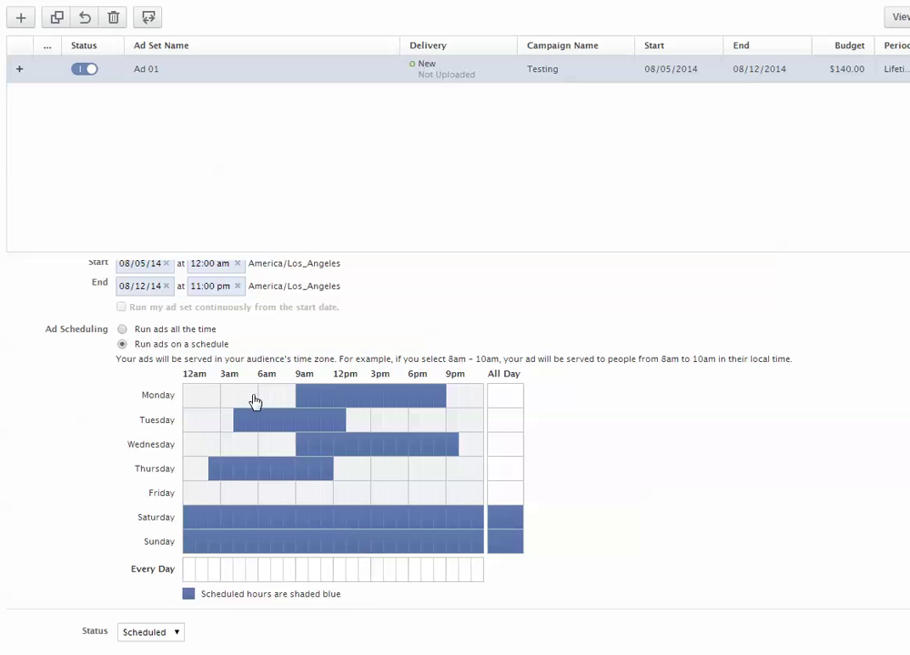
- Clear every day's scheduled hours, then shade the Every Day row from 9am to 9pm
click(508, 400)
click(509, 403)
click(508, 421)
click(508, 445)
click(509, 469)
click(510, 471)
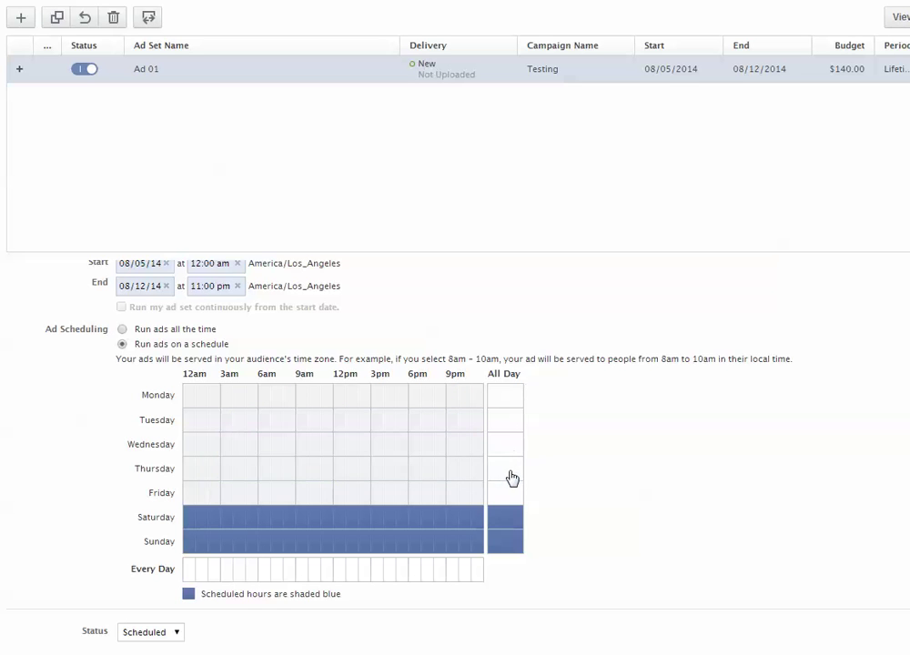
click(512, 492)
click(509, 515)
click(506, 550)
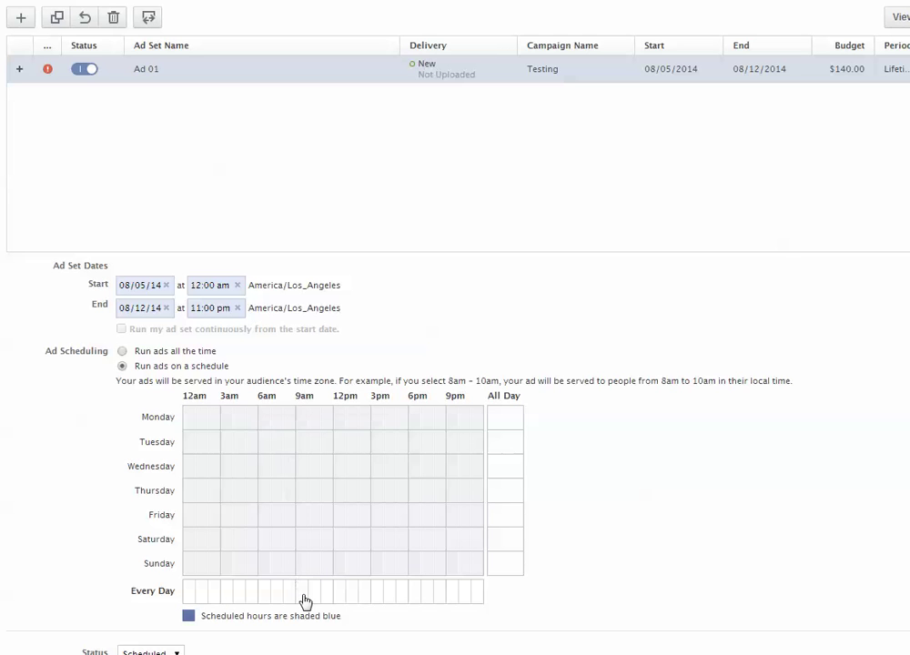
drag(305, 598, 433, 566)
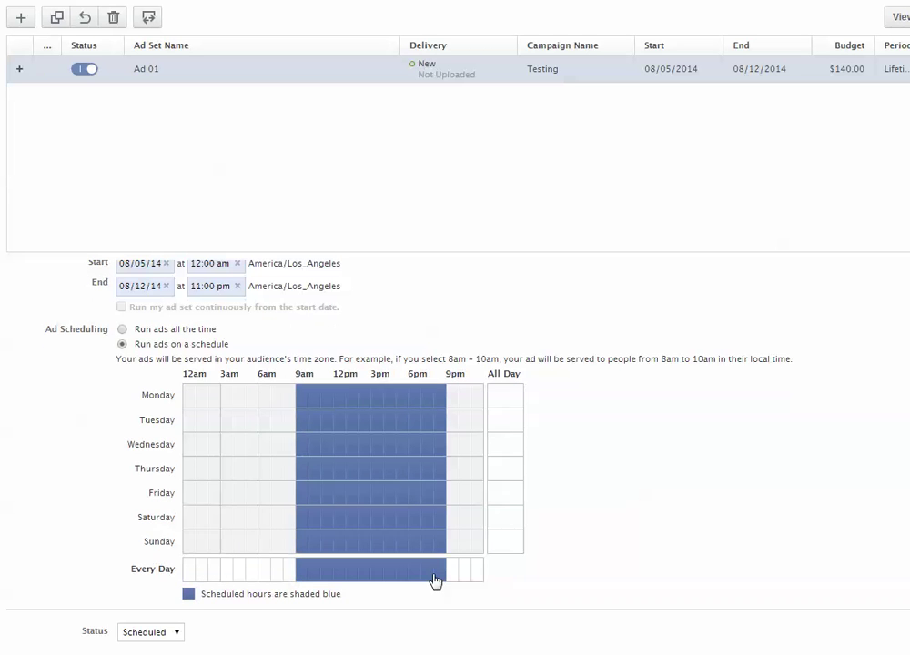